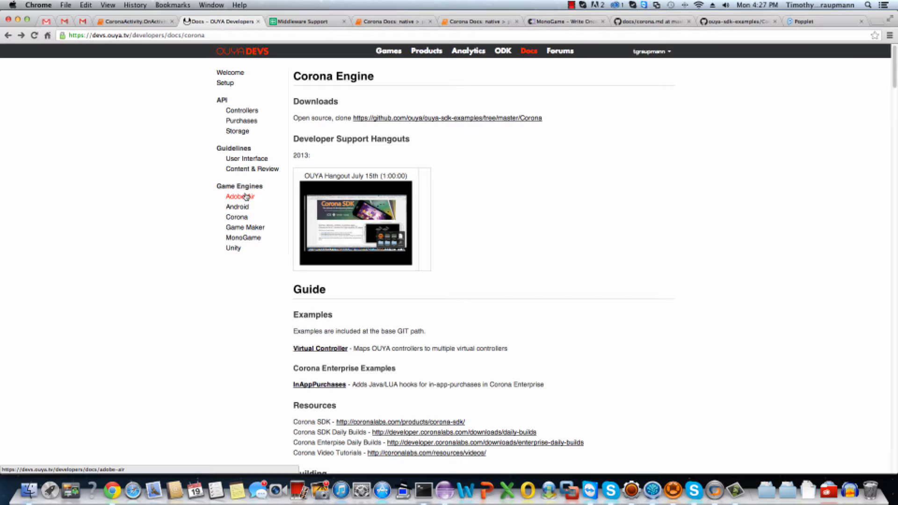
Open the Corona game engine documentation from the Game Engines sidebar
left_click(247, 219)
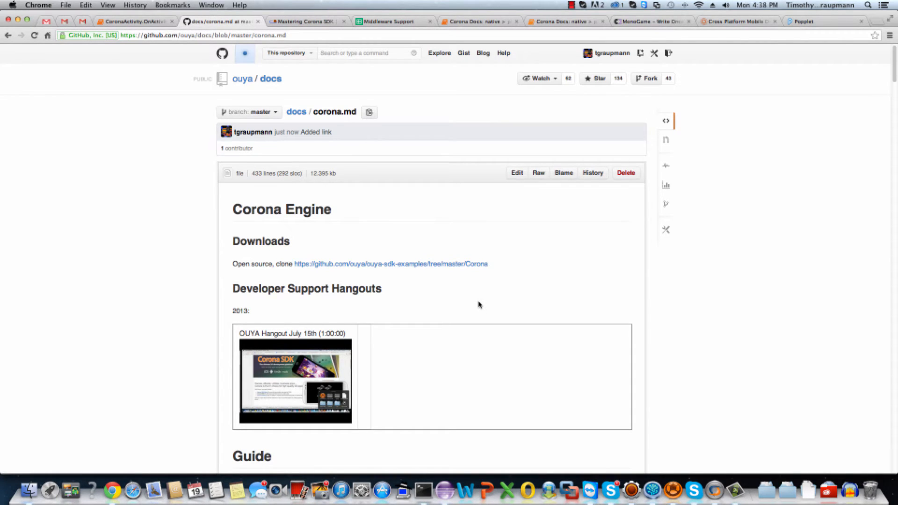
scroll(479, 304, "down", 1)
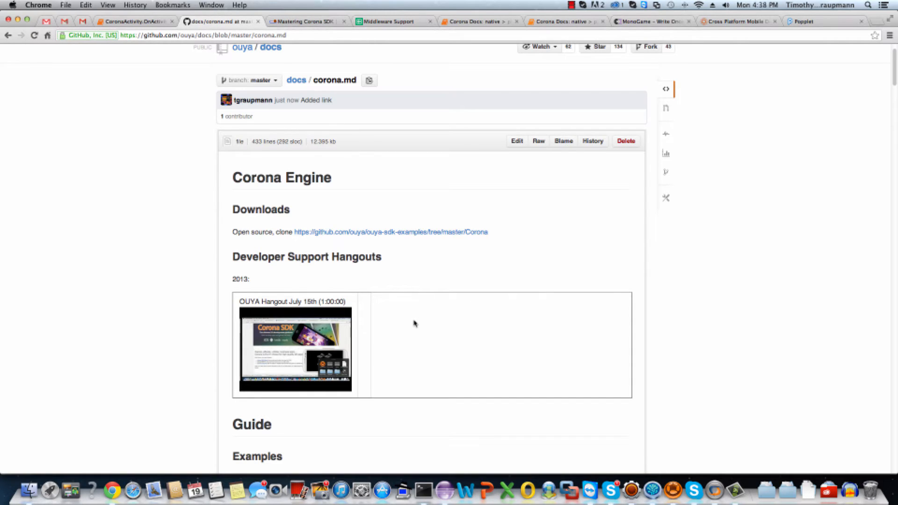
scroll(414, 323, "down", 3)
scroll(413, 323, "down", 2)
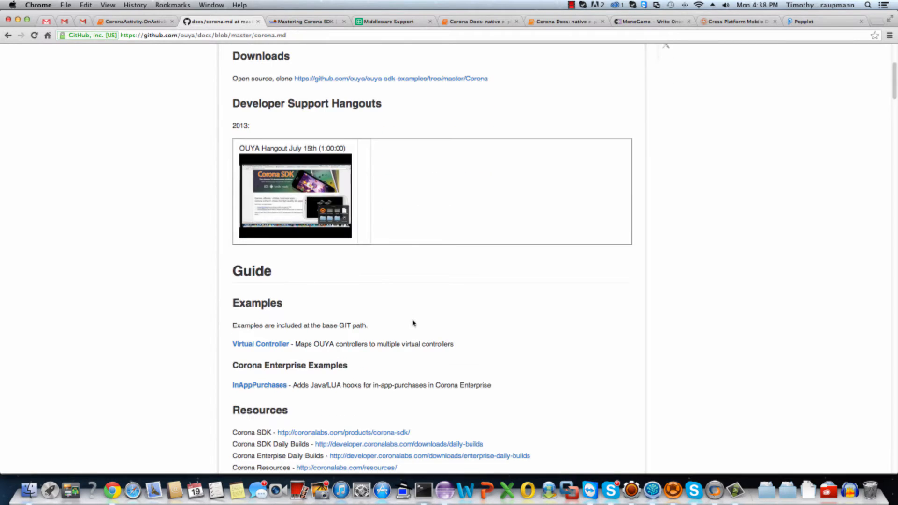
scroll(412, 323, "down", 2)
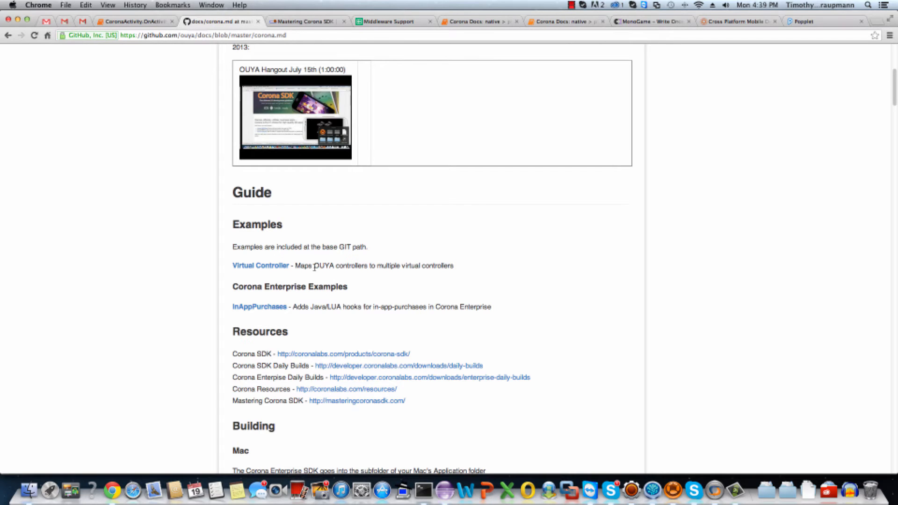
scroll(189, 329, "down", 3)
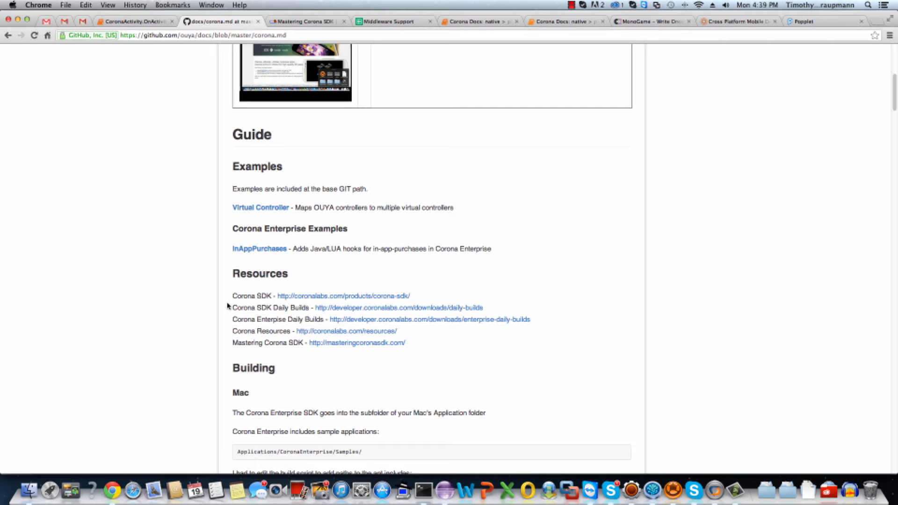
scroll(232, 315, "down", 1)
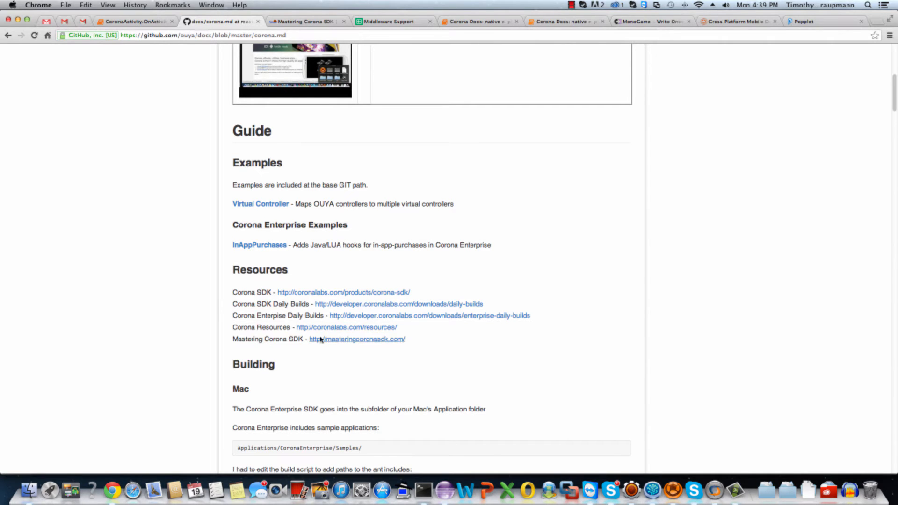
Open Corona Resources in a new tab, then Corona University's Getting Started resources via More..
left_click(335, 327, "super")
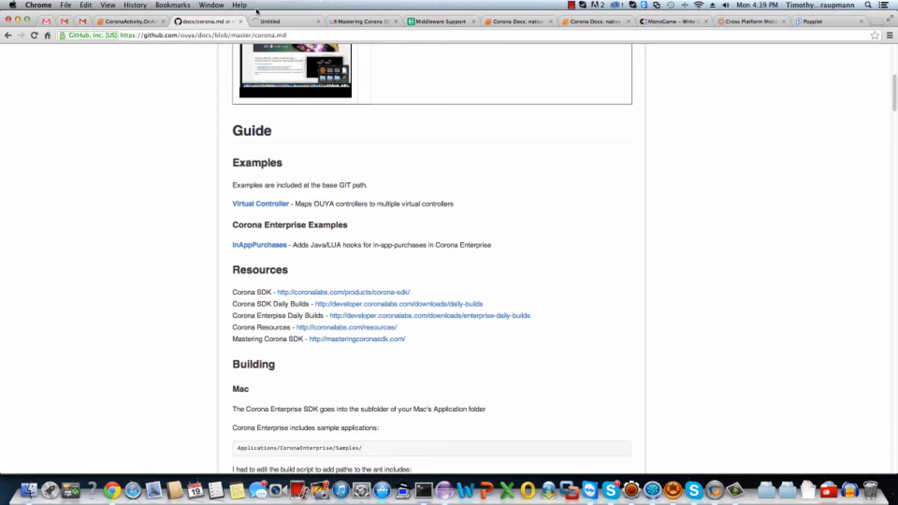
left_click(271, 21)
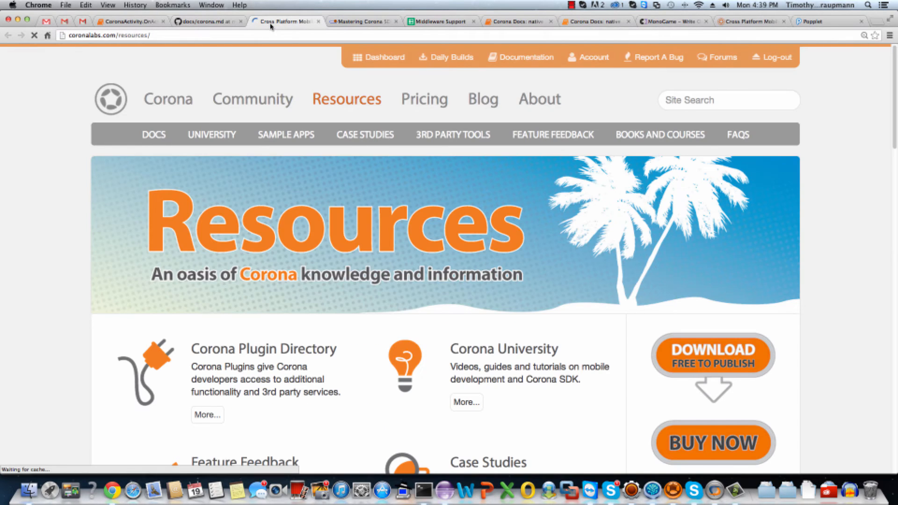
scroll(313, 302, "down", 2)
scroll(316, 312, "down", 3)
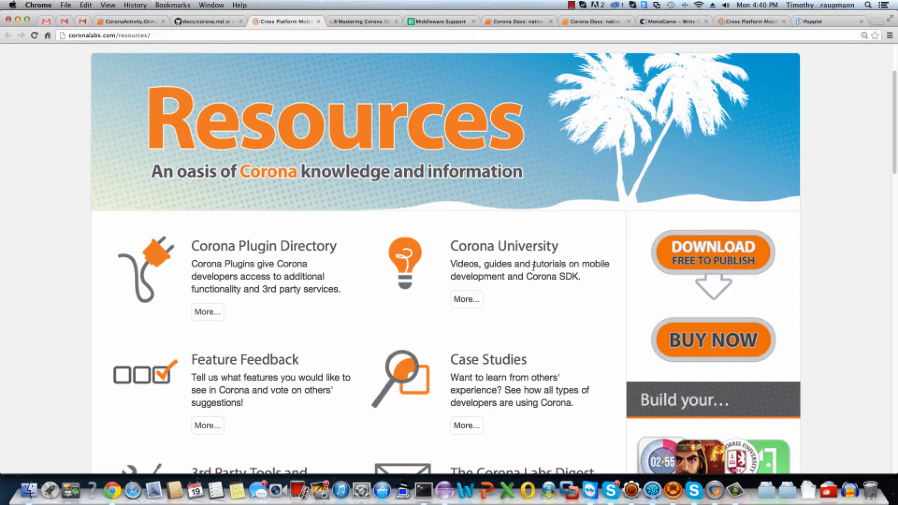
left_click(459, 297)
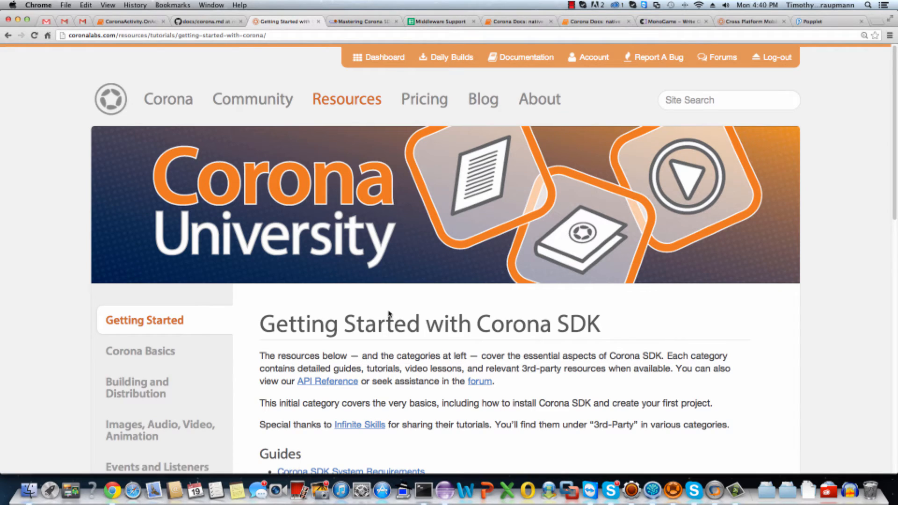
scroll(390, 316, "down", 1)
scroll(389, 315, "down", 4)
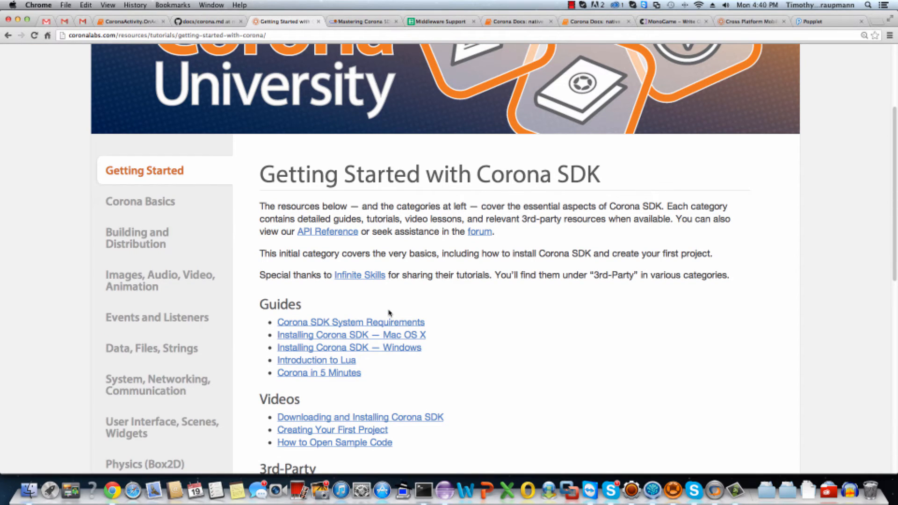
scroll(389, 313, "down", 1)
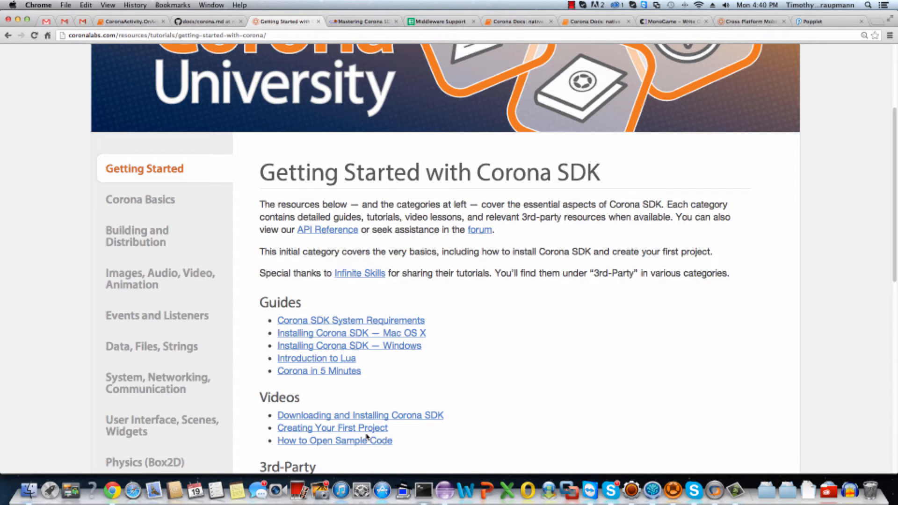
scroll(368, 439, "down", 1)
scroll(305, 349, "down", 3)
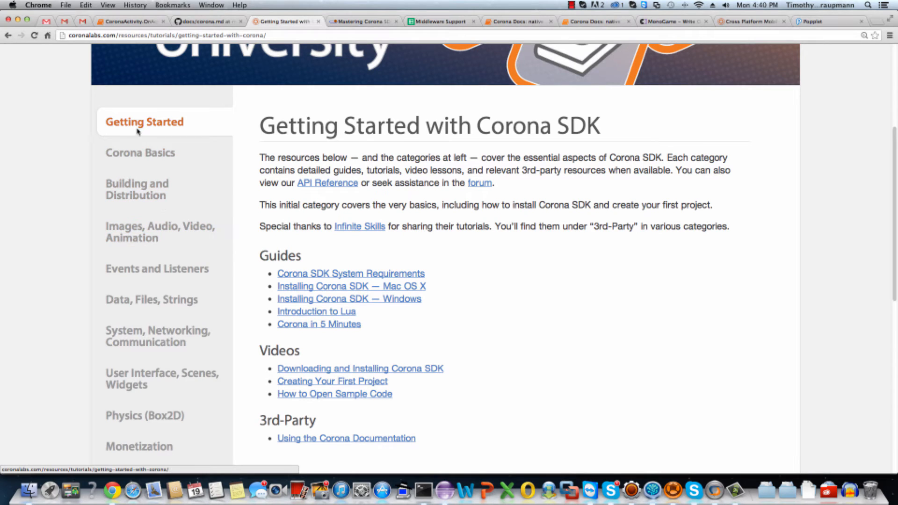
View the Corona Basics guides, videos and tutorials from the left sidebar
left_click(139, 147)
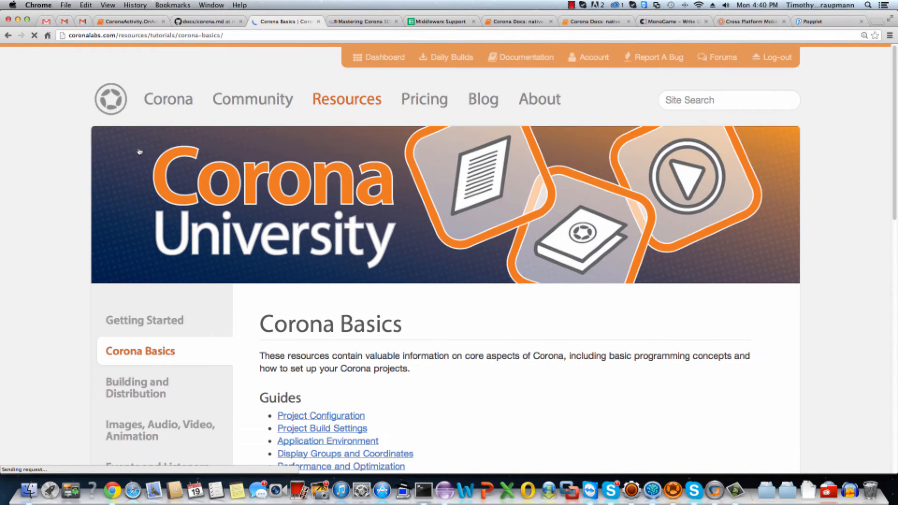
scroll(405, 311, "down", 3)
scroll(411, 310, "down", 1)
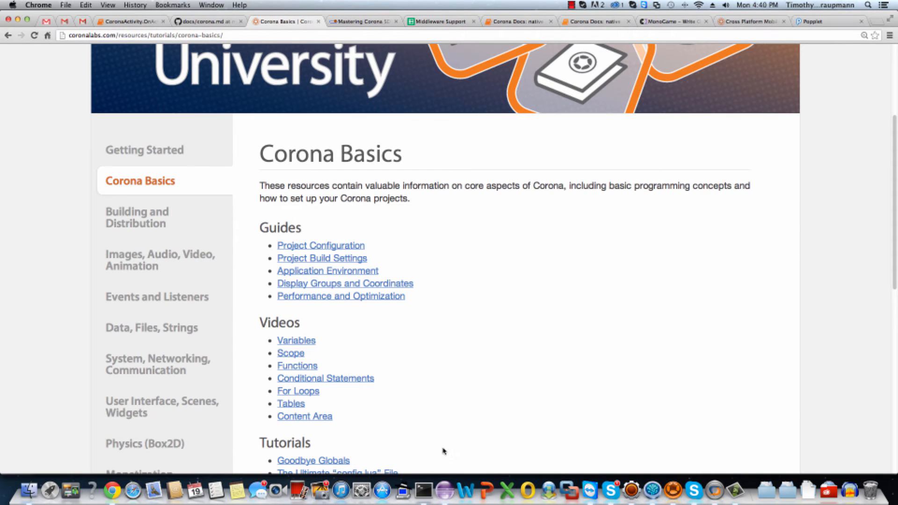
scroll(443, 451, "down", 1)
scroll(443, 451, "down", 2)
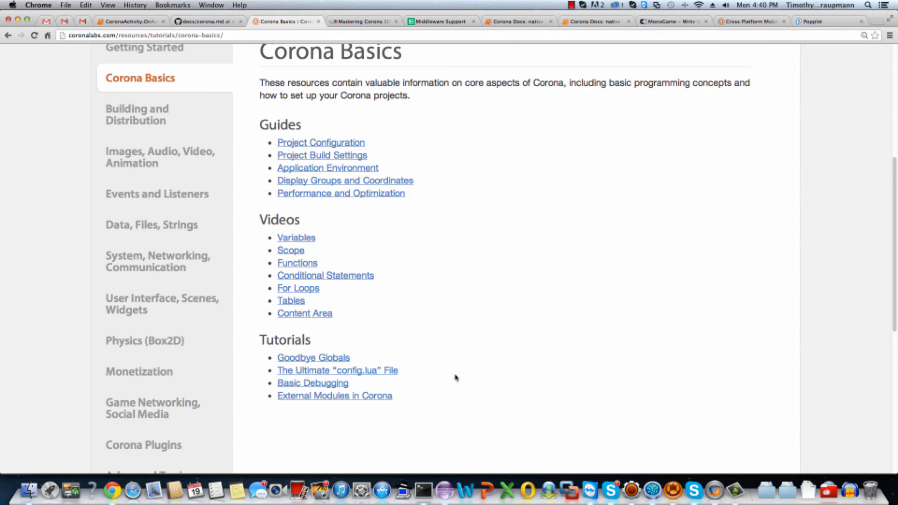
scroll(470, 382, "up", 5)
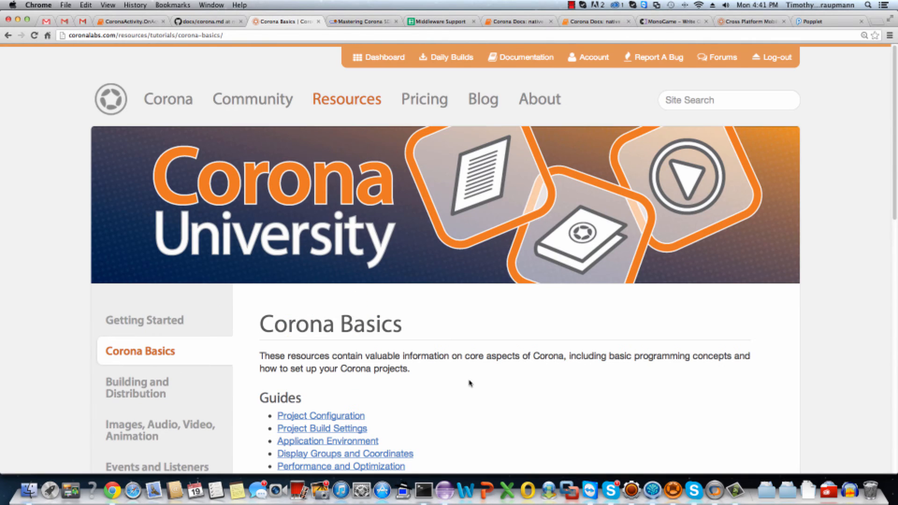
Return to the docs/corona.md tab and read the Building and Recommended Tools sections
left_click(215, 23)
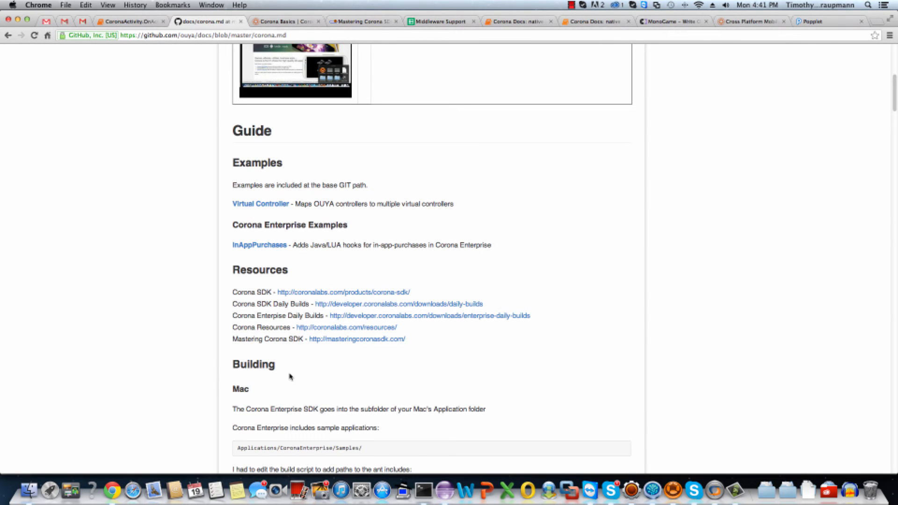
scroll(290, 373, "down", 1)
scroll(290, 372, "down", 2)
scroll(290, 373, "down", 2)
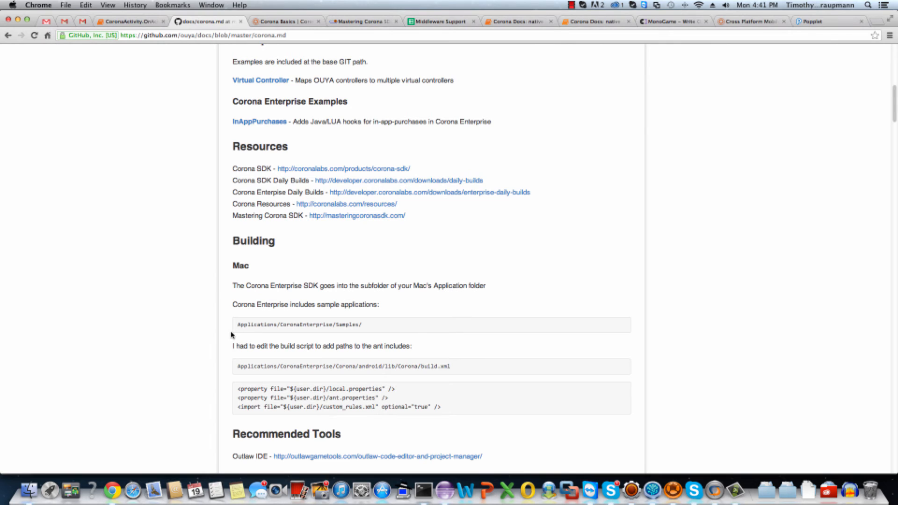
scroll(231, 335, "down", 1)
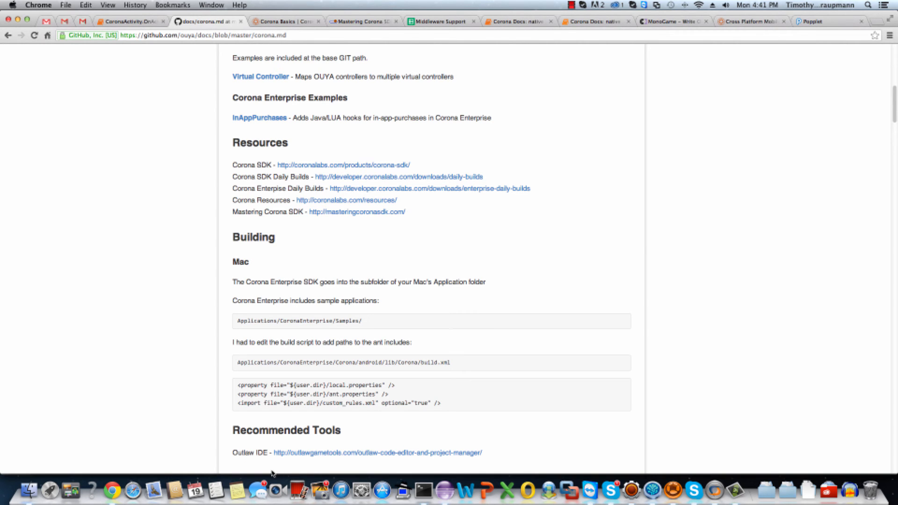
key("super+Tab")
key("super+Tab")
key("super+Tab")
key("super+Tab")
key("super+Tab")
key("super+Tab")
key("super+Tab")
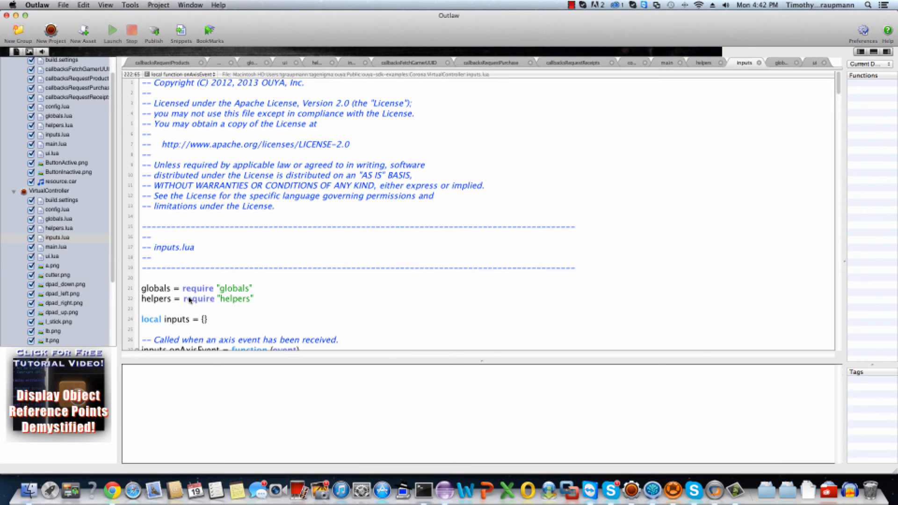
key("super+Tab")
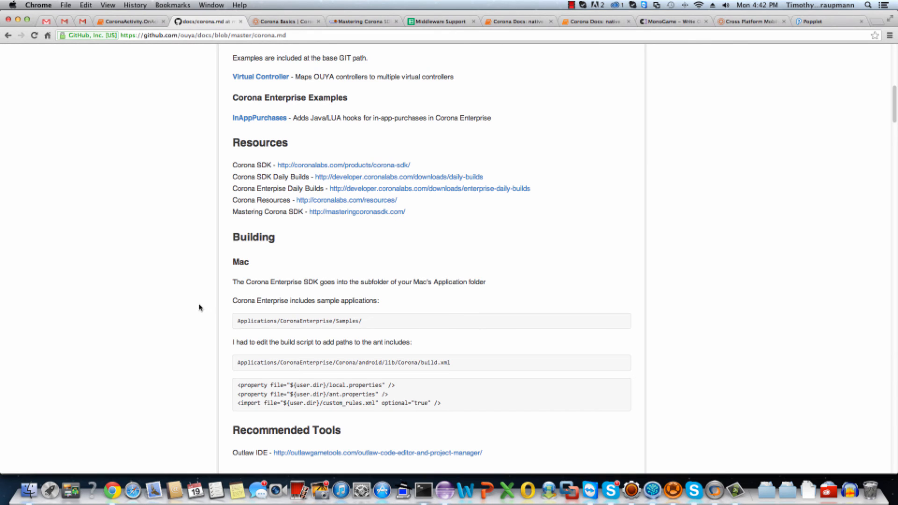
scroll(202, 310, "down", 2)
scroll(200, 310, "down", 2)
scroll(199, 310, "down", 3)
scroll(199, 310, "down", 3)
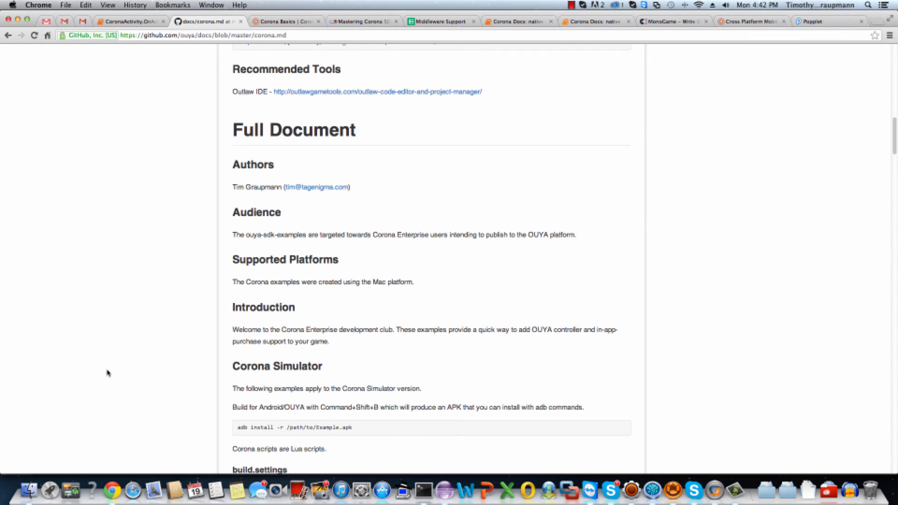
scroll(108, 372, "down", 2)
scroll(107, 372, "down", 5)
scroll(108, 373, "down", 3)
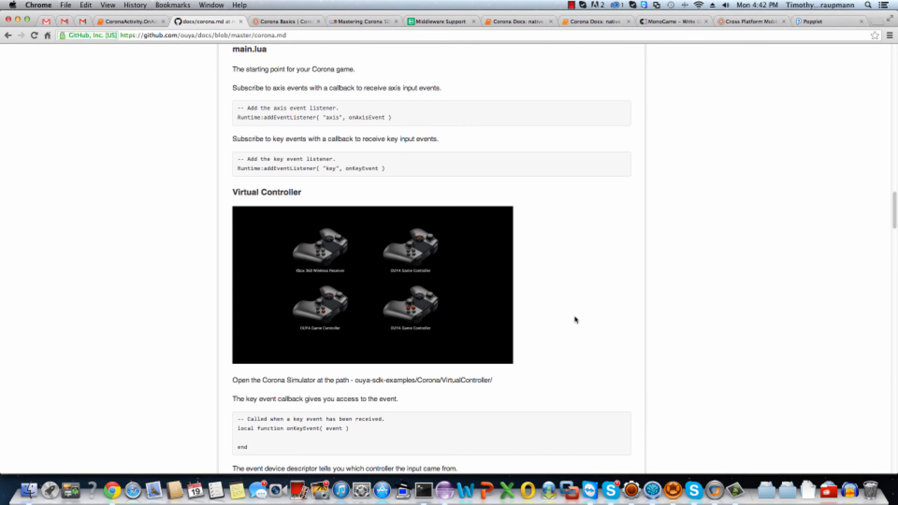
scroll(575, 320, "down", 3)
scroll(574, 320, "down", 5)
scroll(575, 320, "down", 5)
scroll(573, 316, "down", 5)
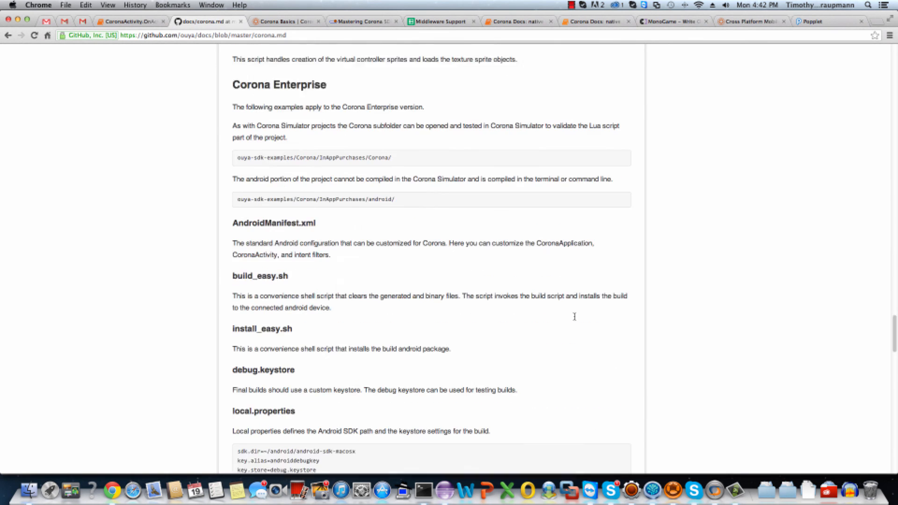
scroll(574, 316, "down", 5)
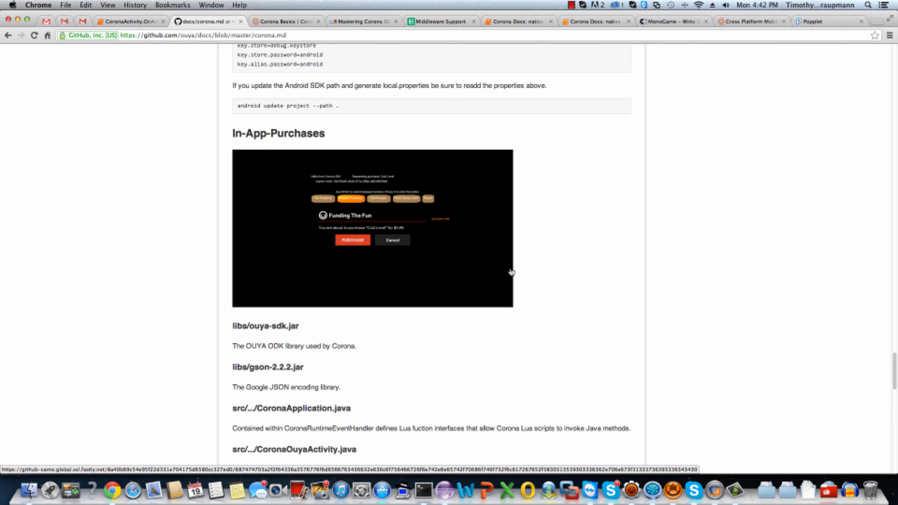
scroll(510, 272, "down", 5)
scroll(511, 272, "down", 5)
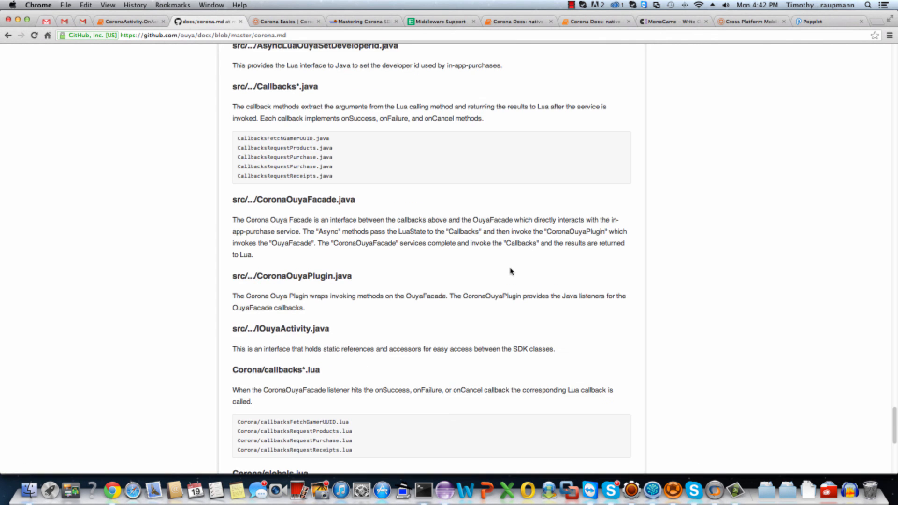
scroll(511, 272, "down", 5)
scroll(510, 272, "up", 2)
scroll(511, 271, "up", 5)
scroll(511, 272, "up", 5)
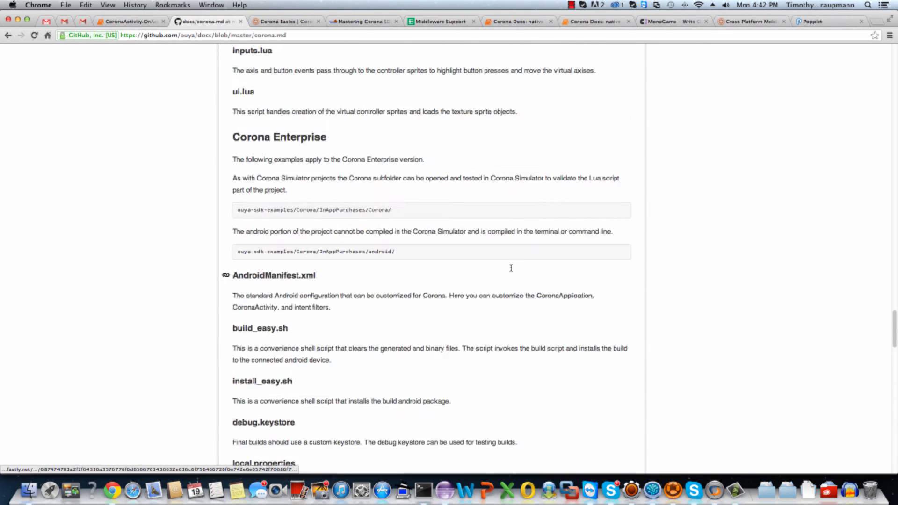
scroll(510, 271, "up", 5)
scroll(511, 271, "up", 5)
scroll(510, 274, "up", 5)
scroll(510, 274, "up", 5)
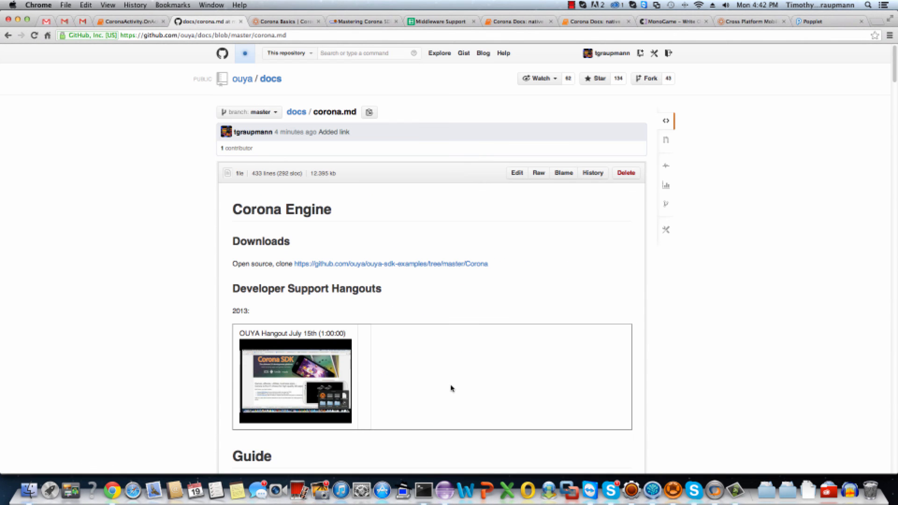